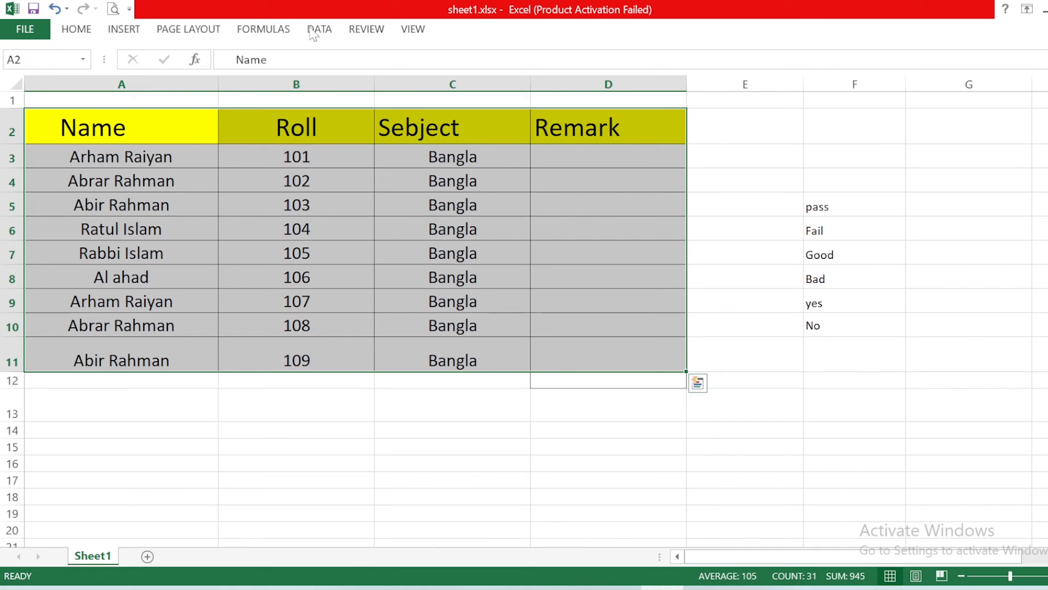
Step: Open the sheet protection settings for Sheet1 and enter an unprotect password
click(360, 32)
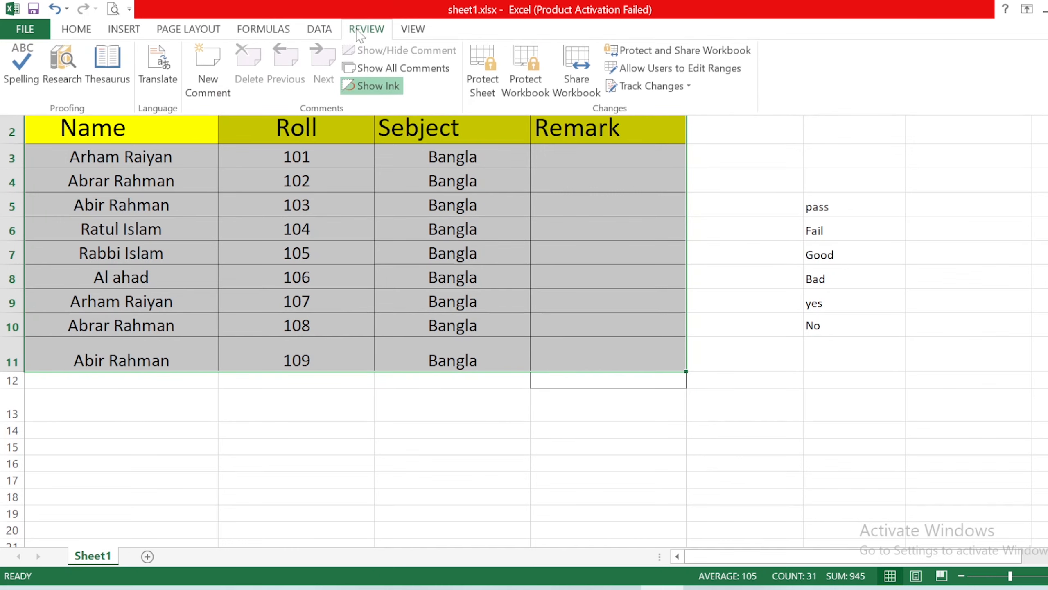
click(477, 68)
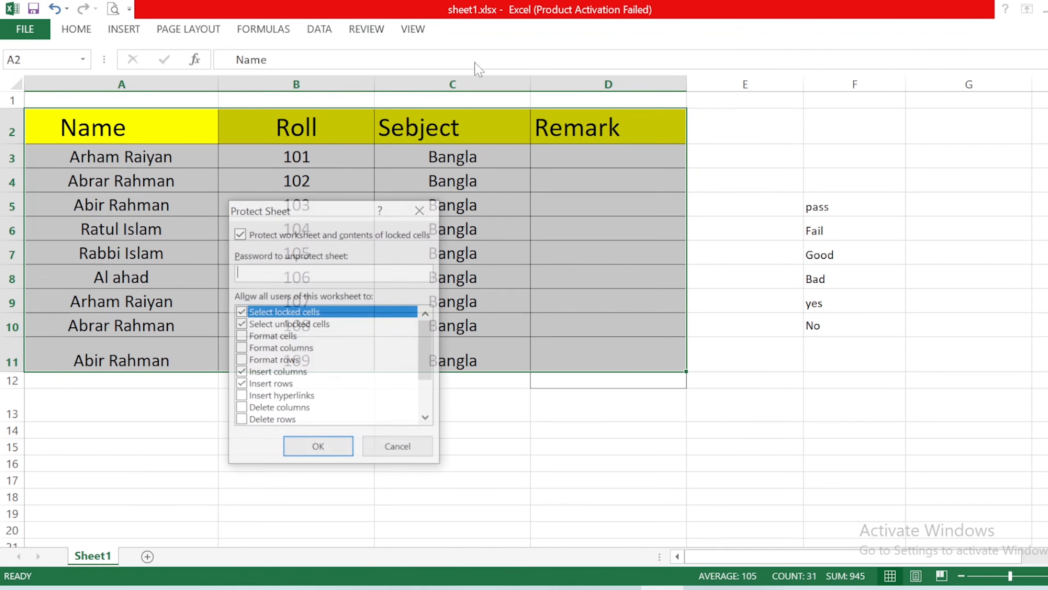
drag(313, 212, 742, 139)
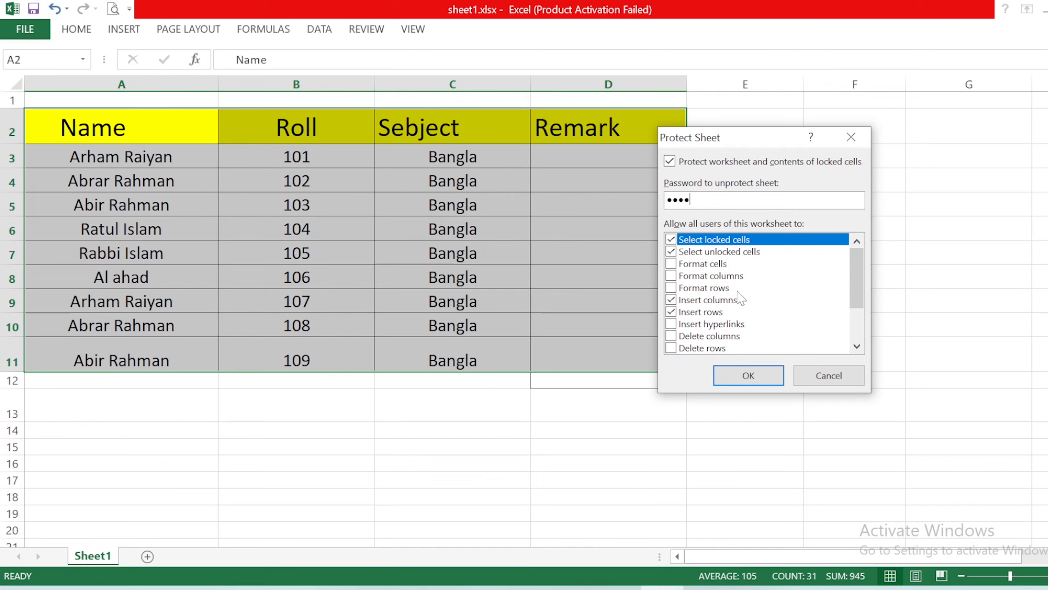
scroll(740, 297, down, 2)
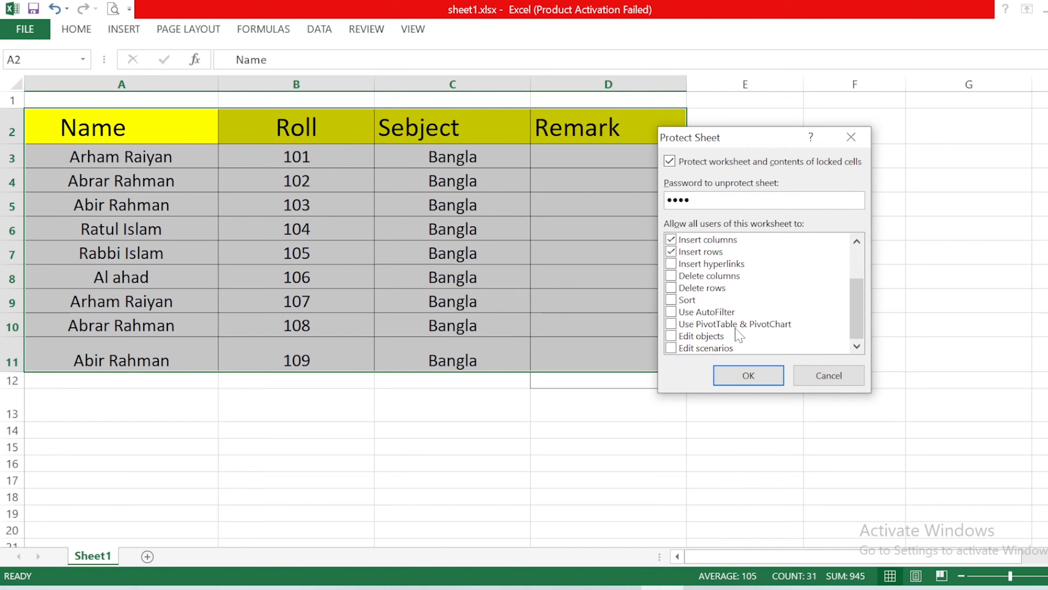
scroll(739, 336, up, 2)
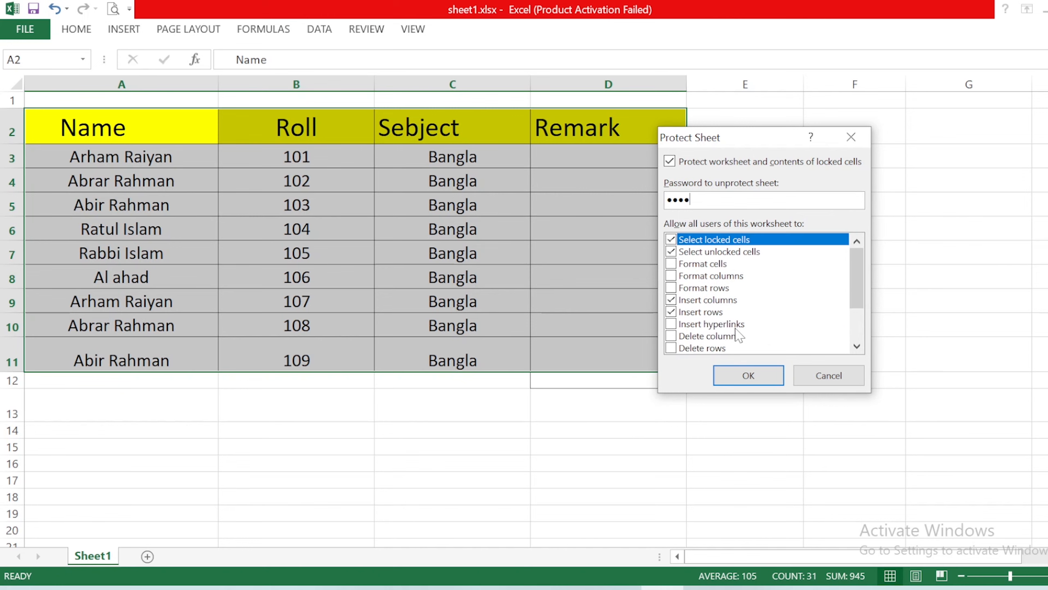
Step: Disallow Insert columns and Insert rows in the sheet protection permissions
click(670, 296)
click(671, 312)
click(674, 299)
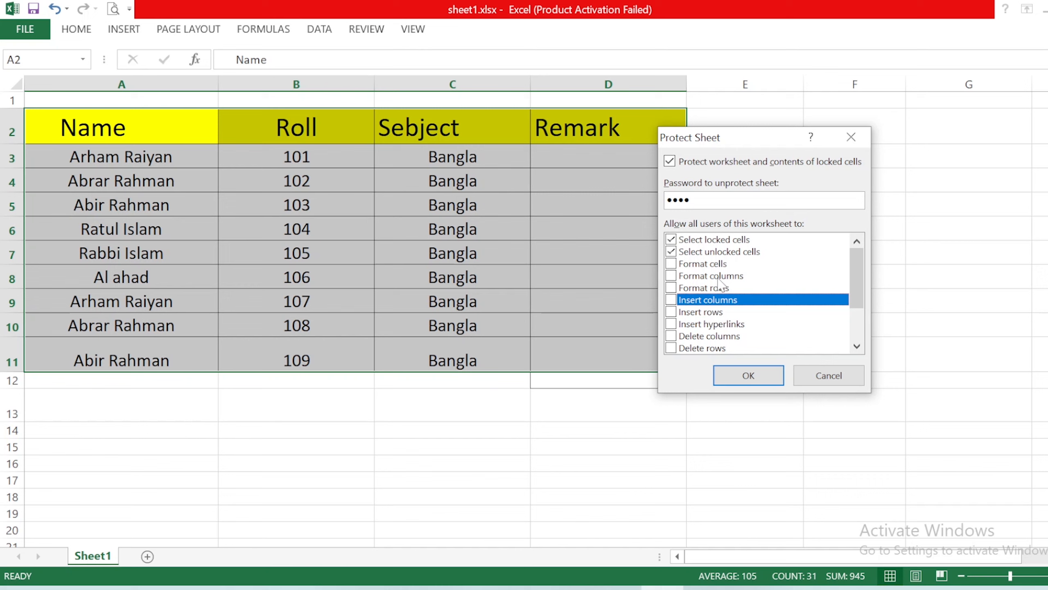
scroll(738, 295, down, 1)
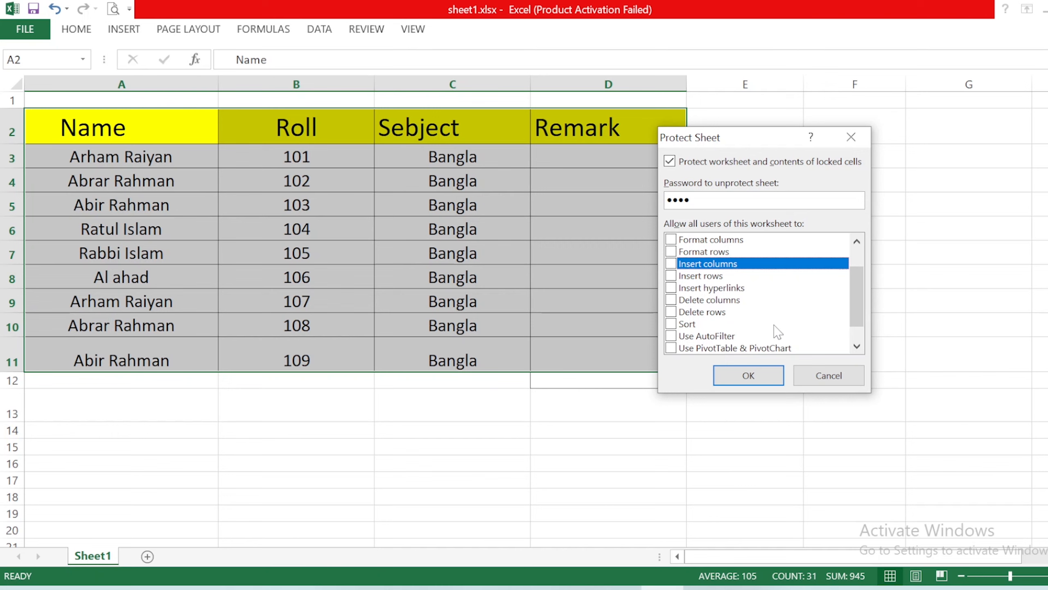
scroll(767, 330, down, 1)
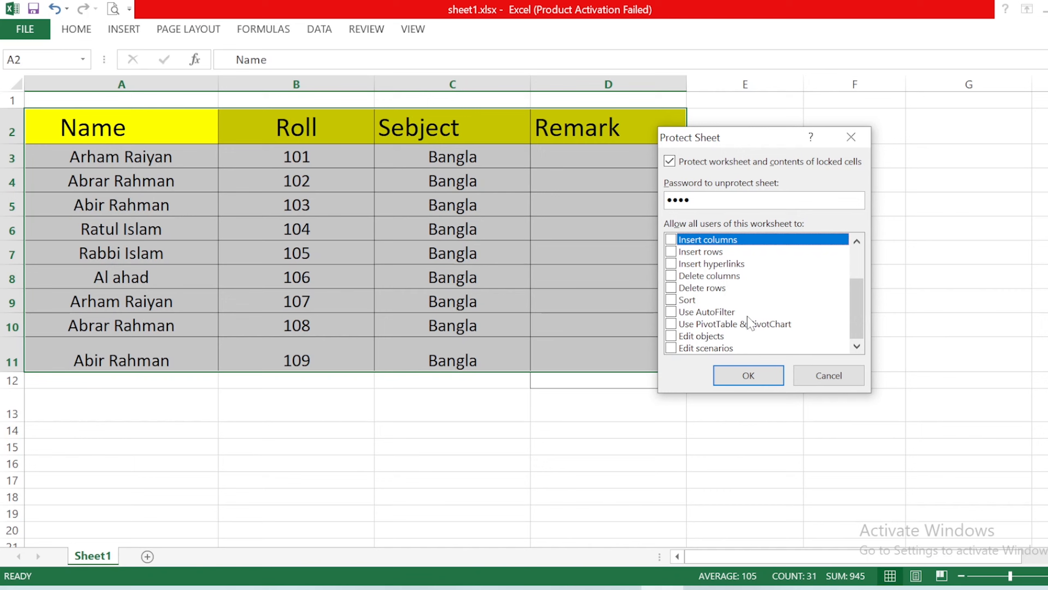
Step: Allow Format columns, Format rows, Insert columns and Insert rows, and apply the protection by re-entering the password
scroll(751, 323, up, 1)
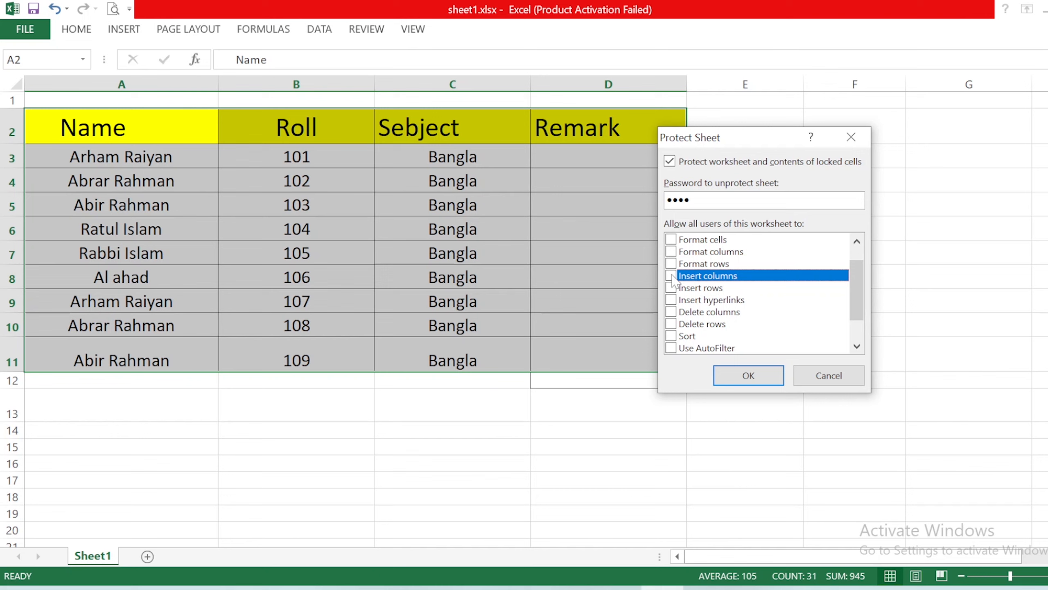
click(671, 252)
click(671, 264)
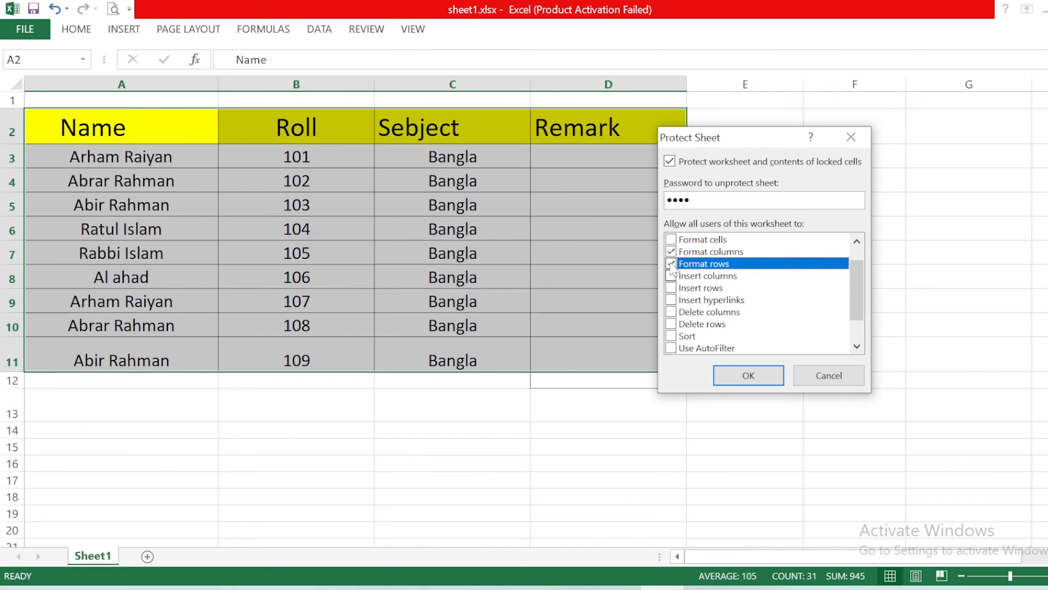
click(672, 276)
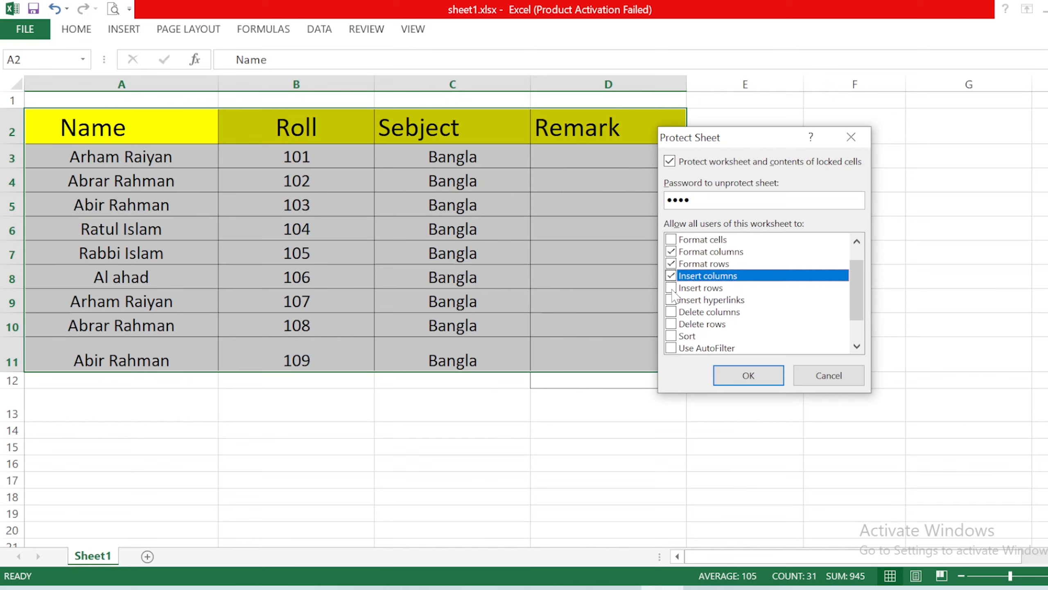
click(672, 288)
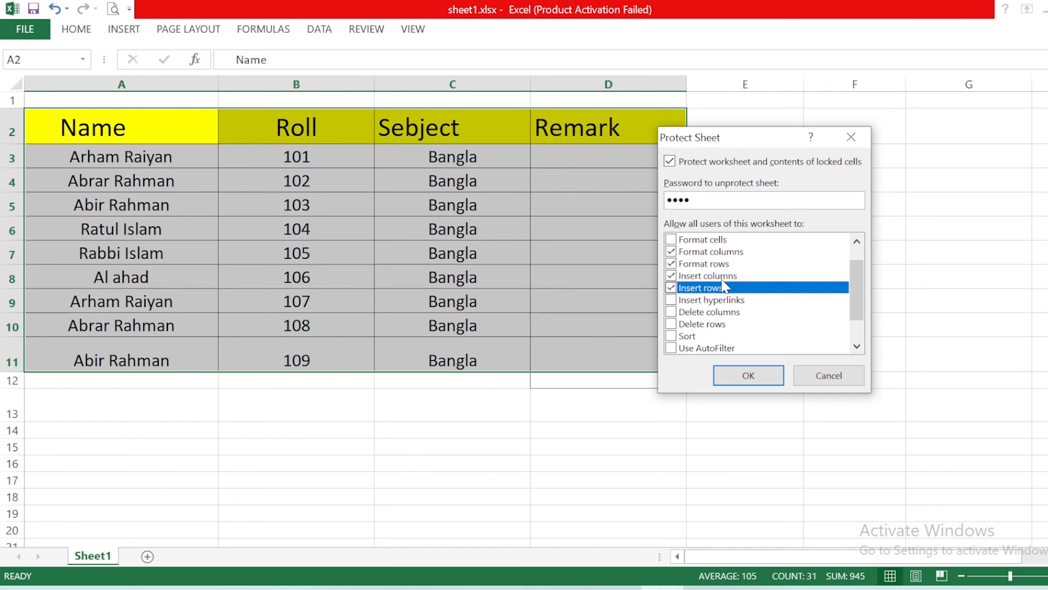
click(748, 376)
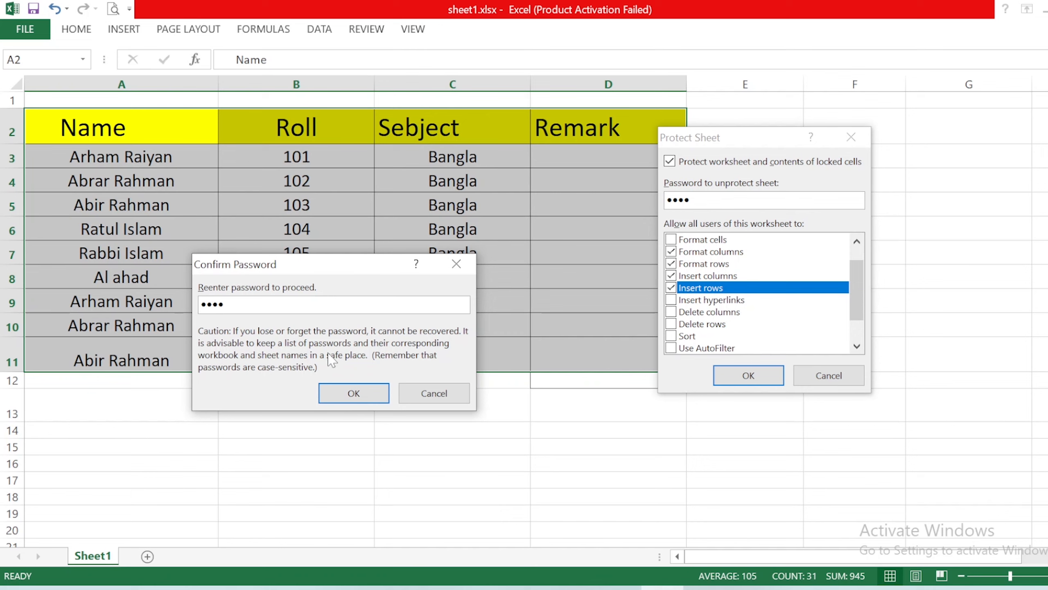
click(350, 393)
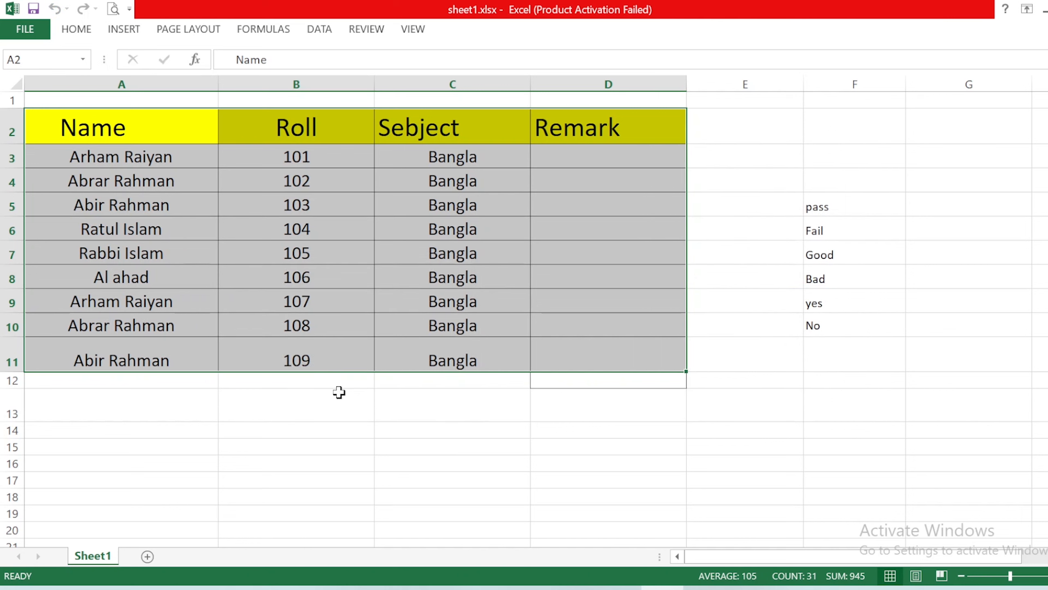
Step: Try to edit cell C9 in the Sebject column to test the sheet protection
double_click(460, 309)
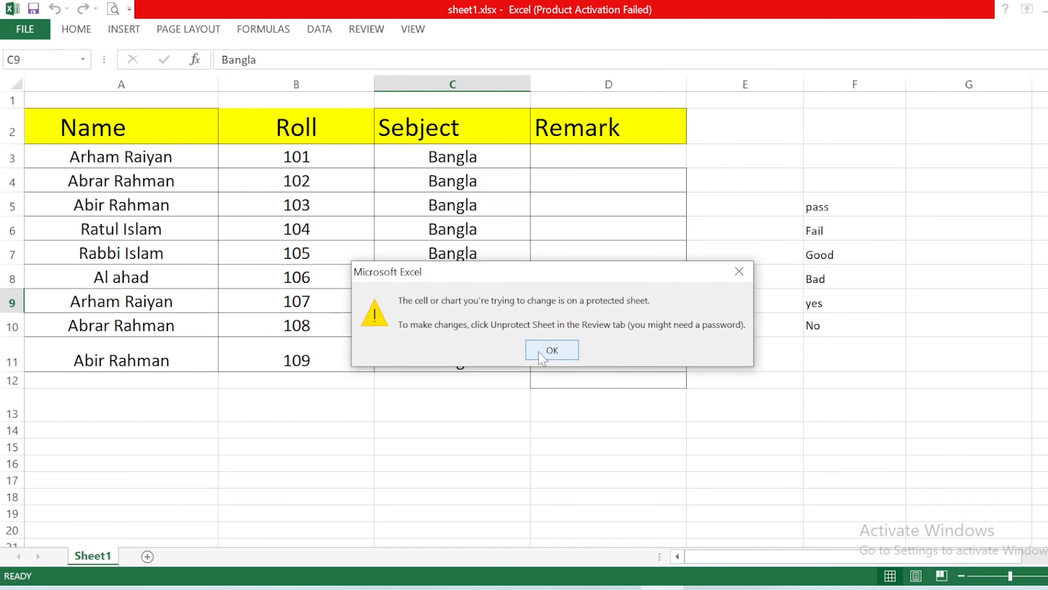
click(540, 355)
click(453, 255)
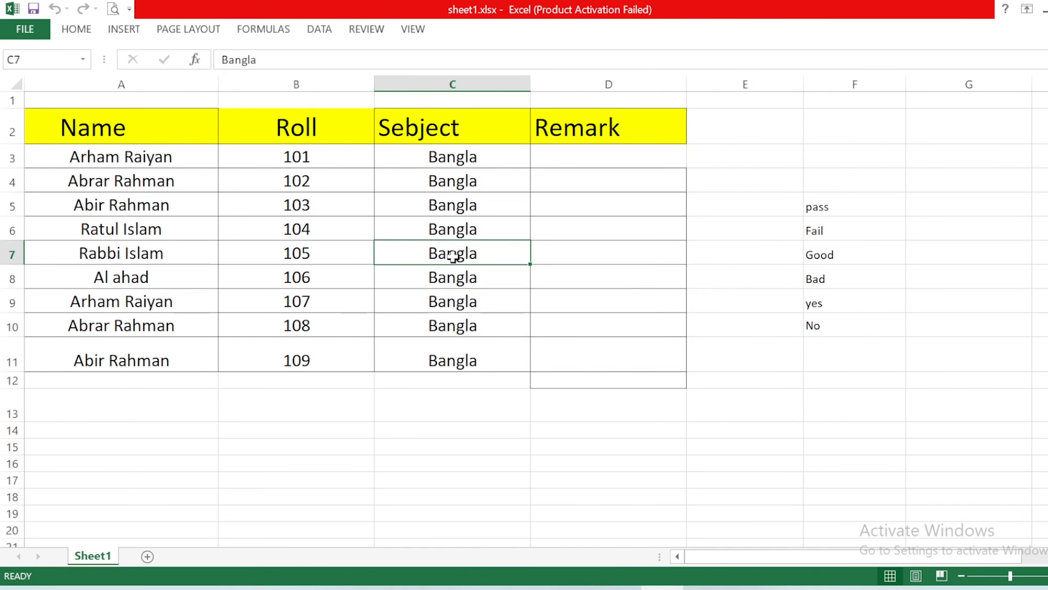
click(462, 274)
double_click(462, 297)
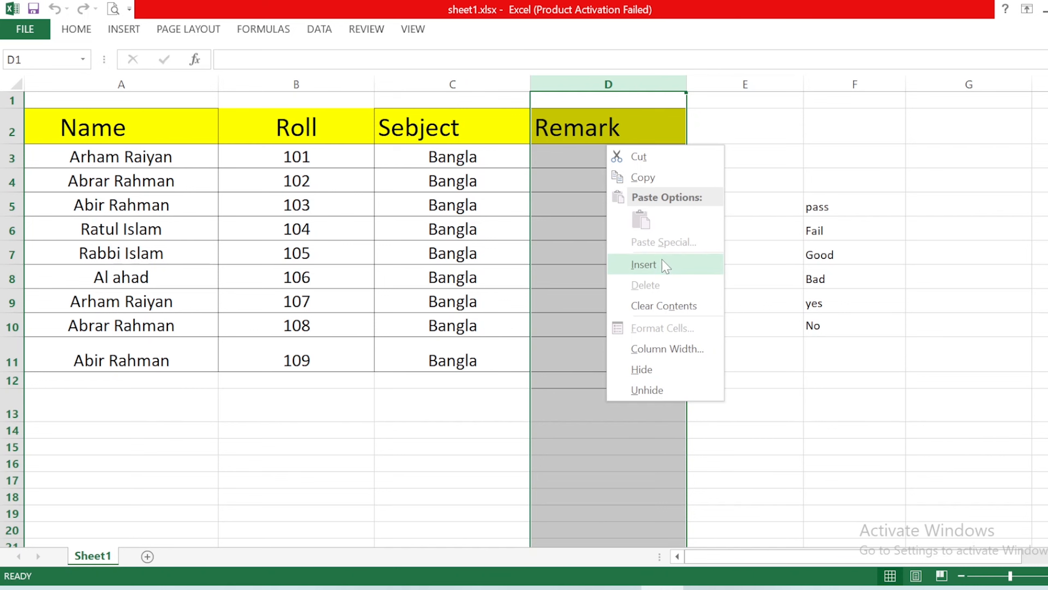
Step: Insert a column before the Remark column and try to edit its cell D3
click(644, 273)
click(644, 271)
click(611, 232)
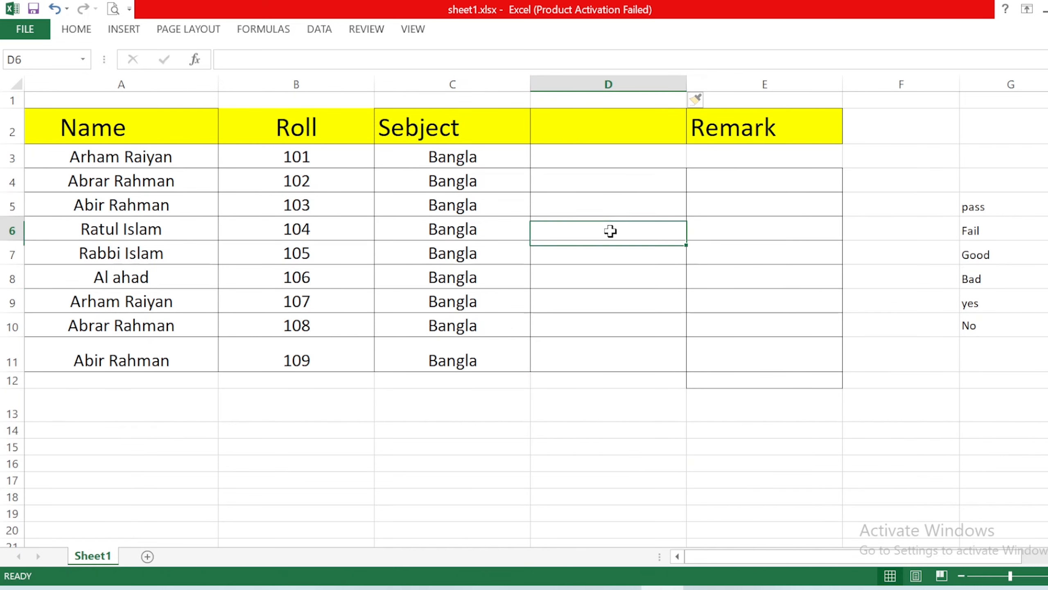
double_click(595, 149)
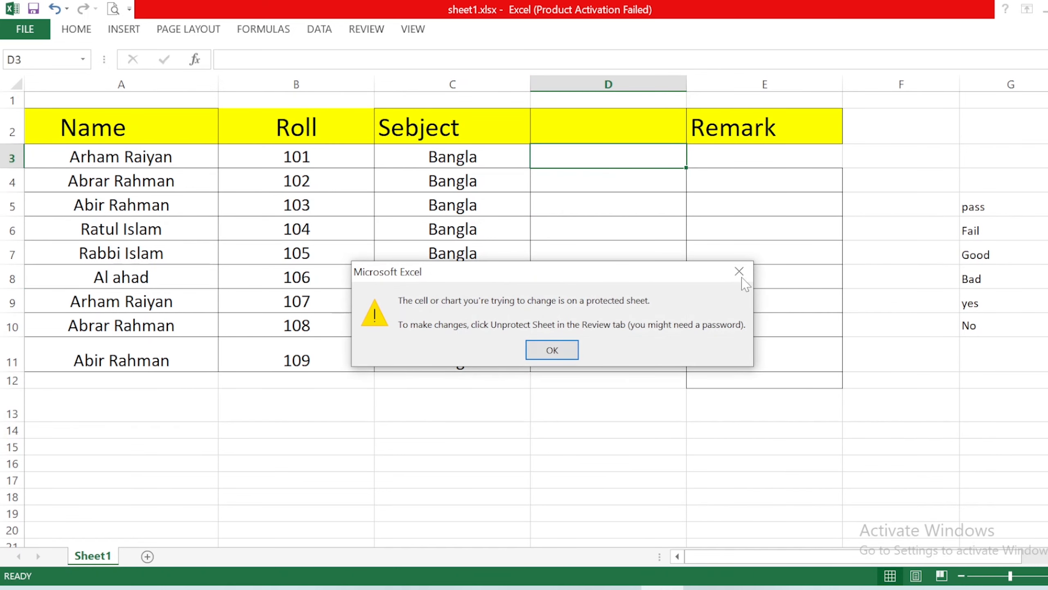
key(Return)
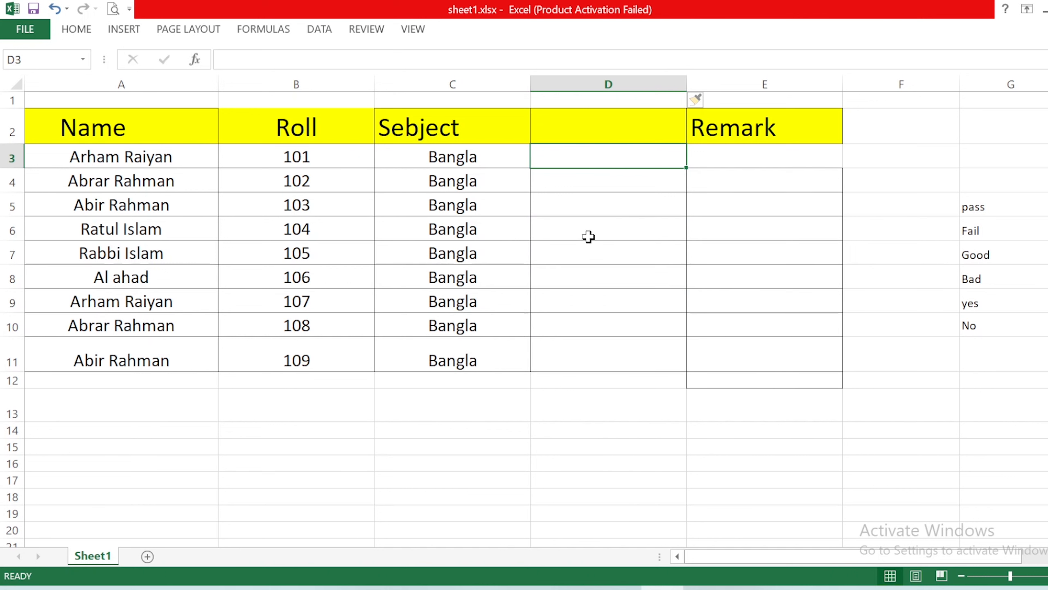
Step: Insert a row directly below the table's header row
click(15, 156)
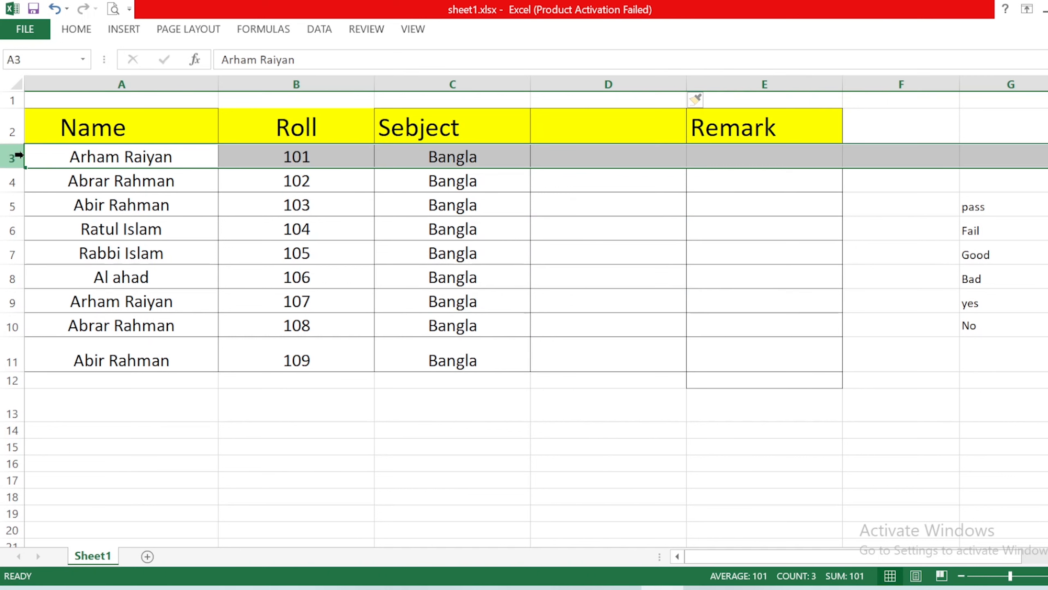
right_click(23, 156)
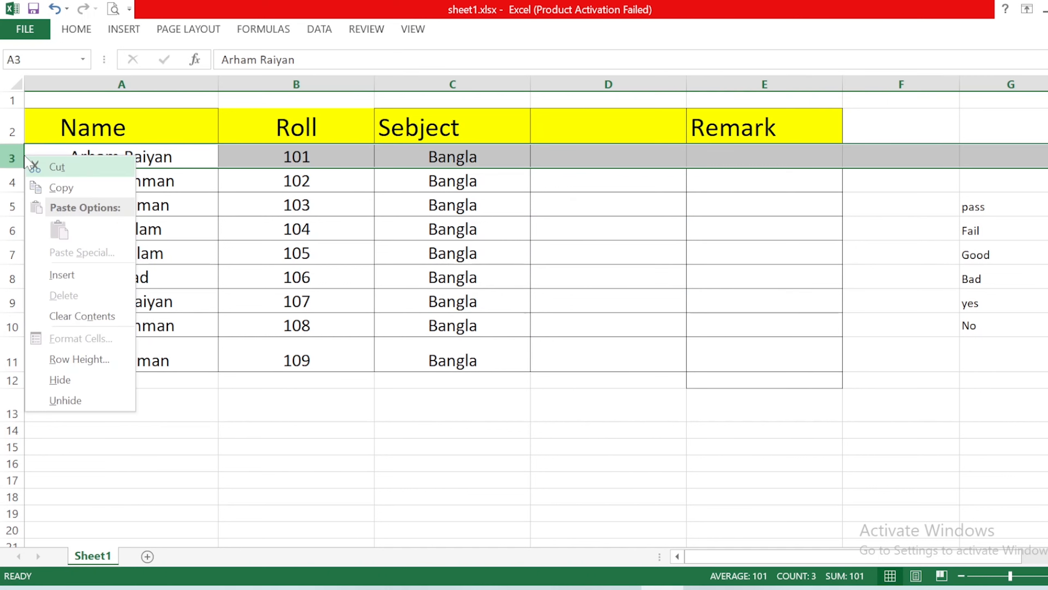
click(66, 275)
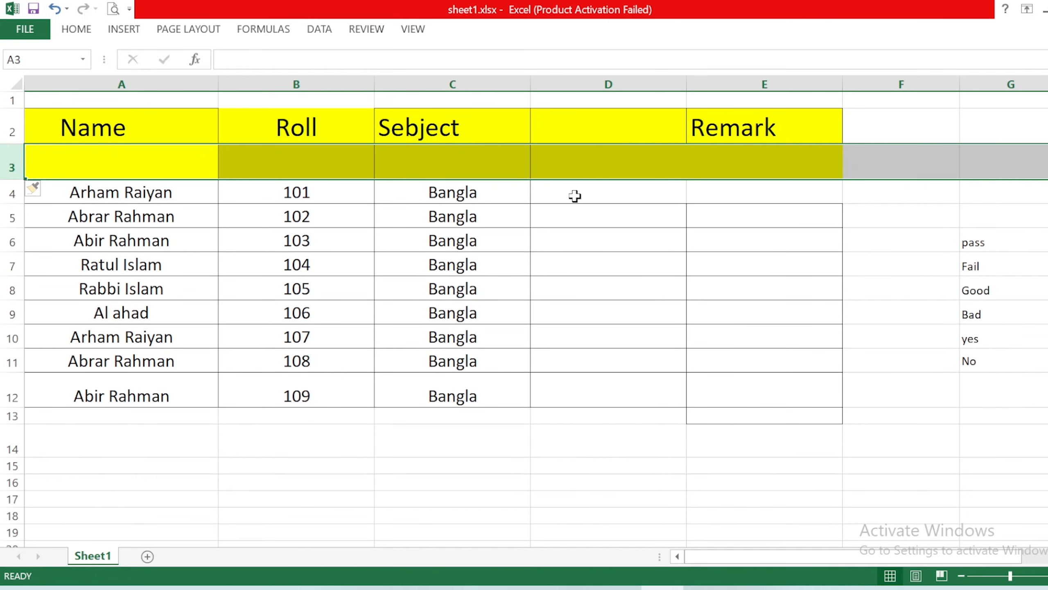
Step: Check cells around the inserted row and try to edit the name in cell A6
click(557, 161)
click(600, 290)
click(441, 247)
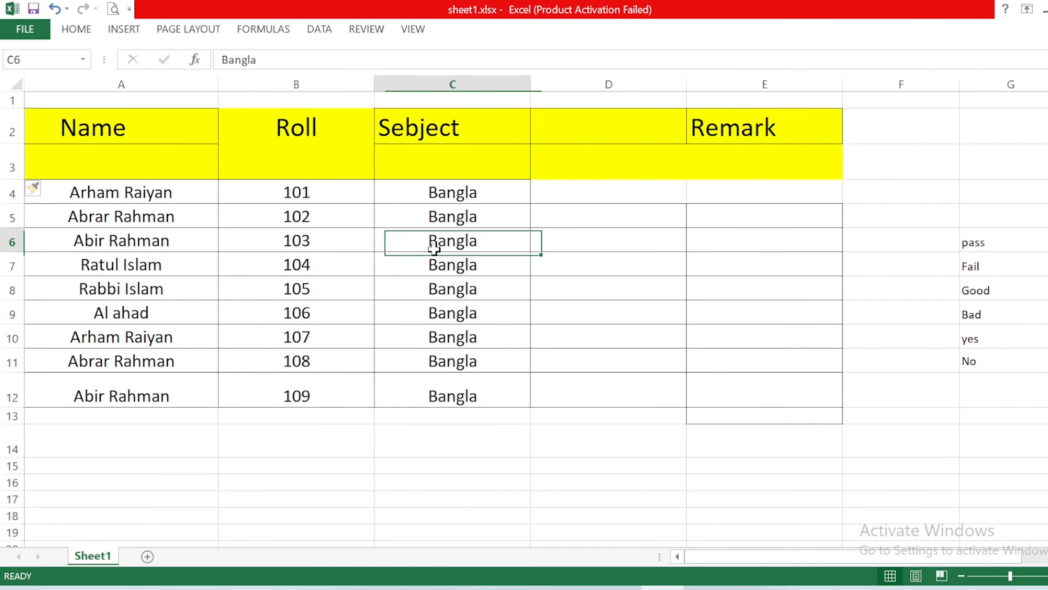
click(286, 266)
click(132, 243)
double_click(132, 243)
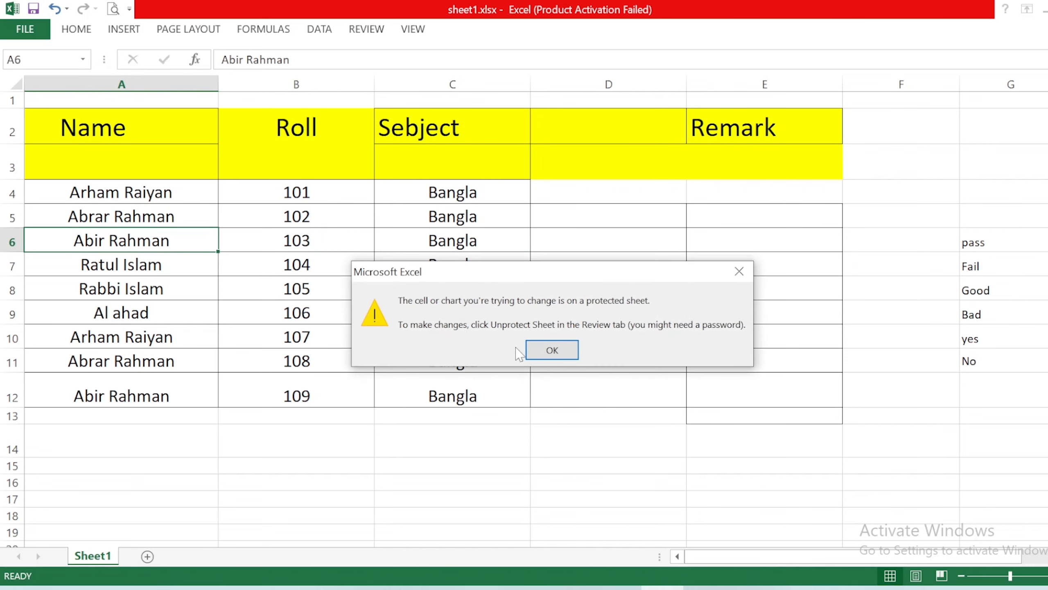
click(552, 350)
click(553, 351)
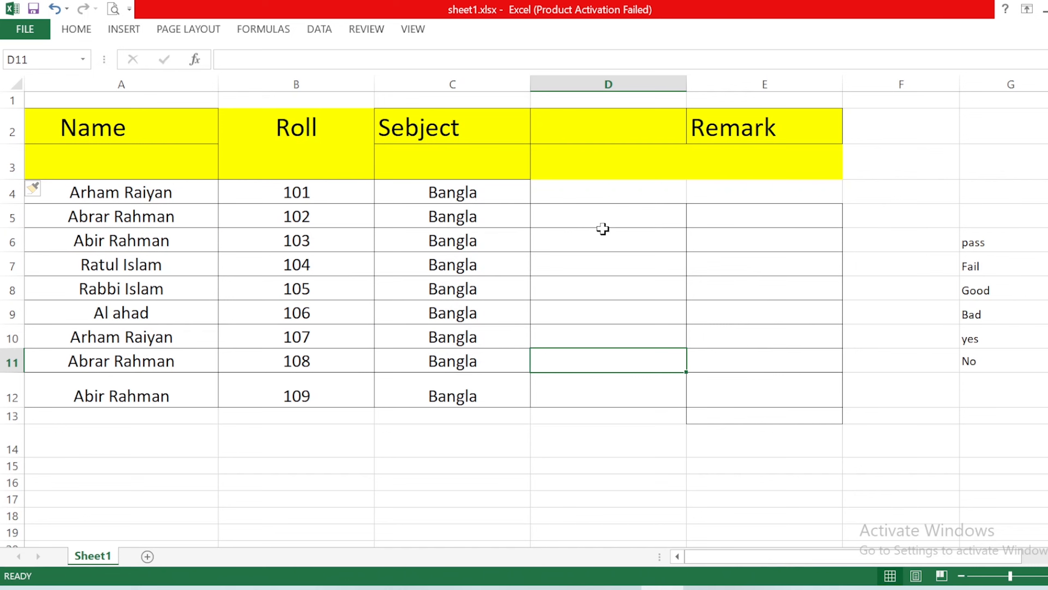
Step: Undo the row insertion and the column insertion
key(ctrl+z)
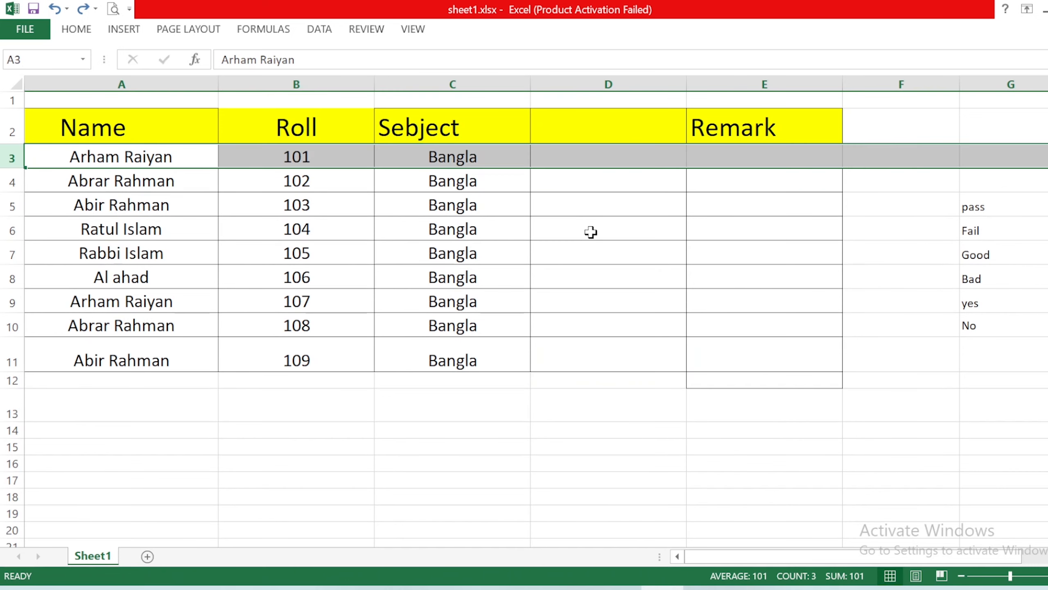
key(ctrl+z)
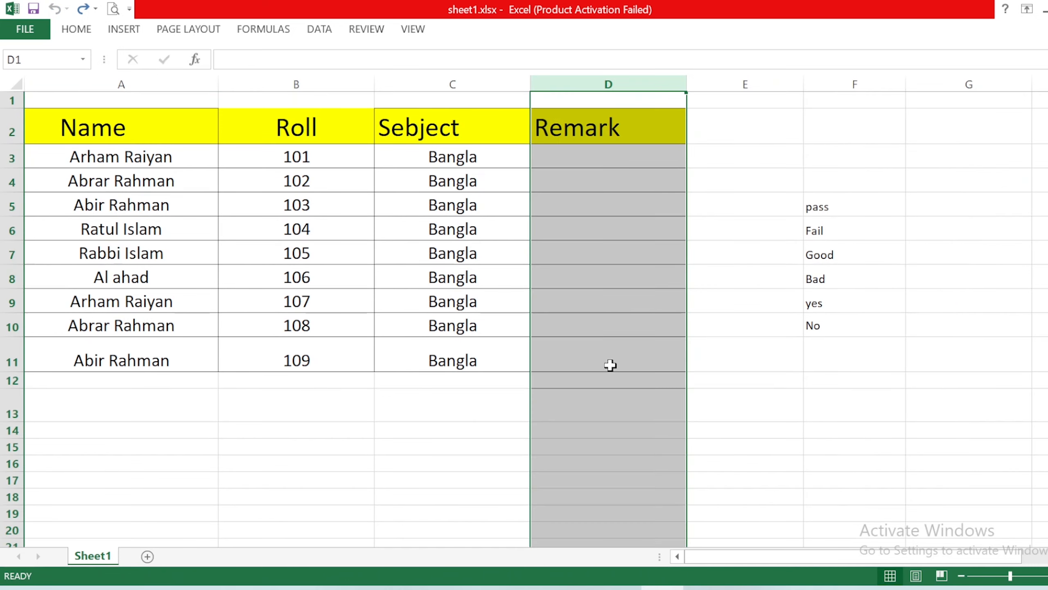
click(609, 301)
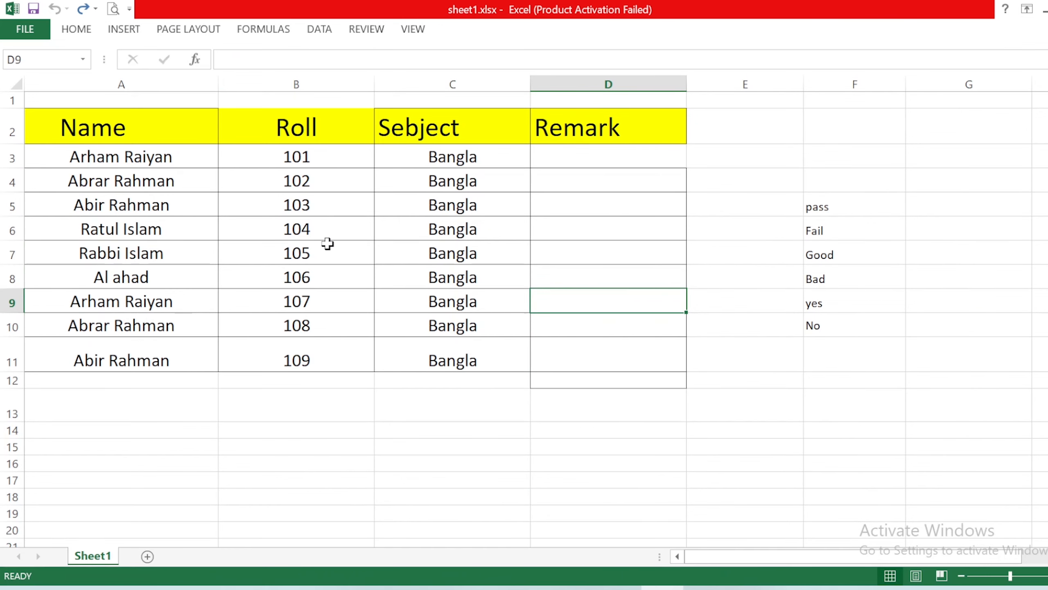
Step: Unprotect Sheet1 by entering the sheet password
scroll(413, 363, down, 1)
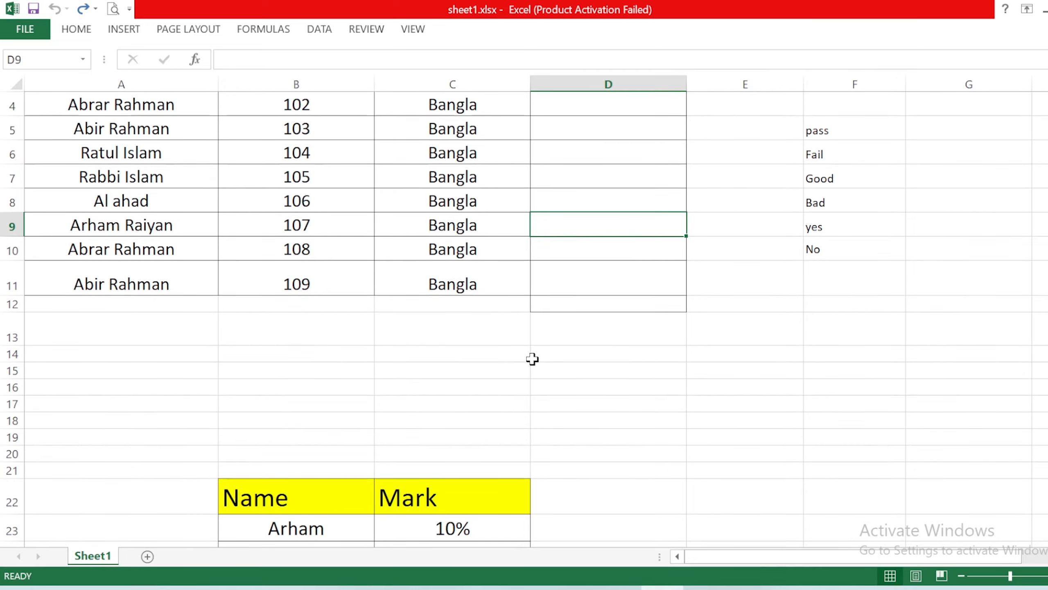
scroll(532, 360, up, 1)
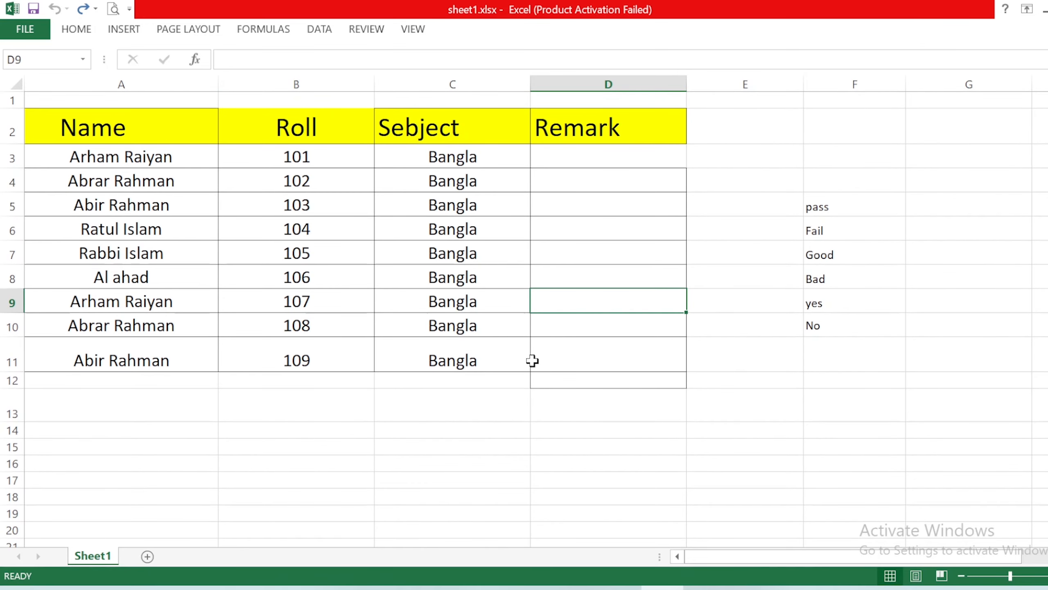
click(390, 238)
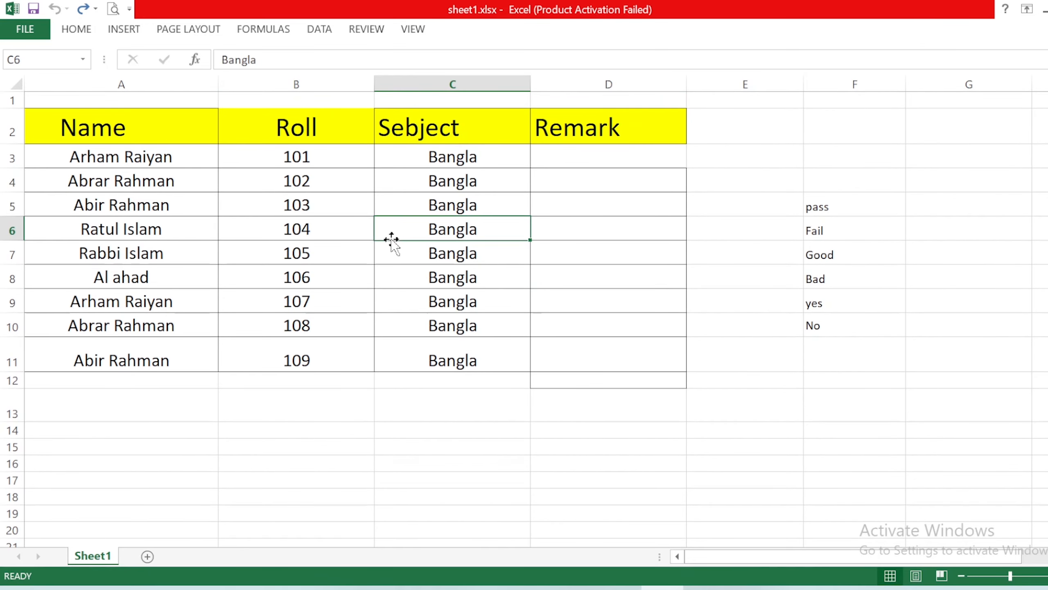
click(357, 31)
double_click(362, 29)
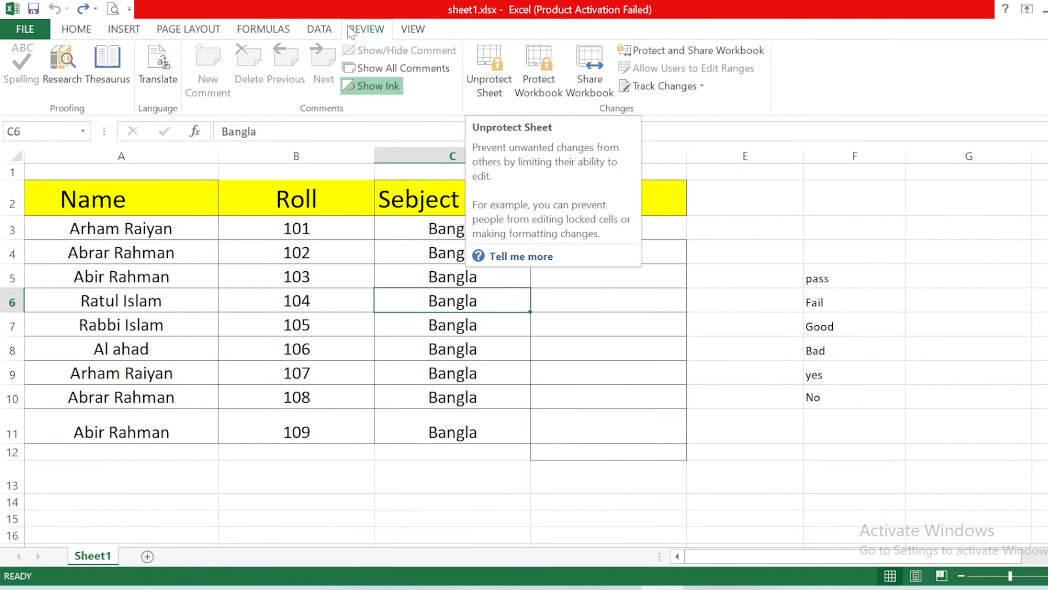
click(495, 58)
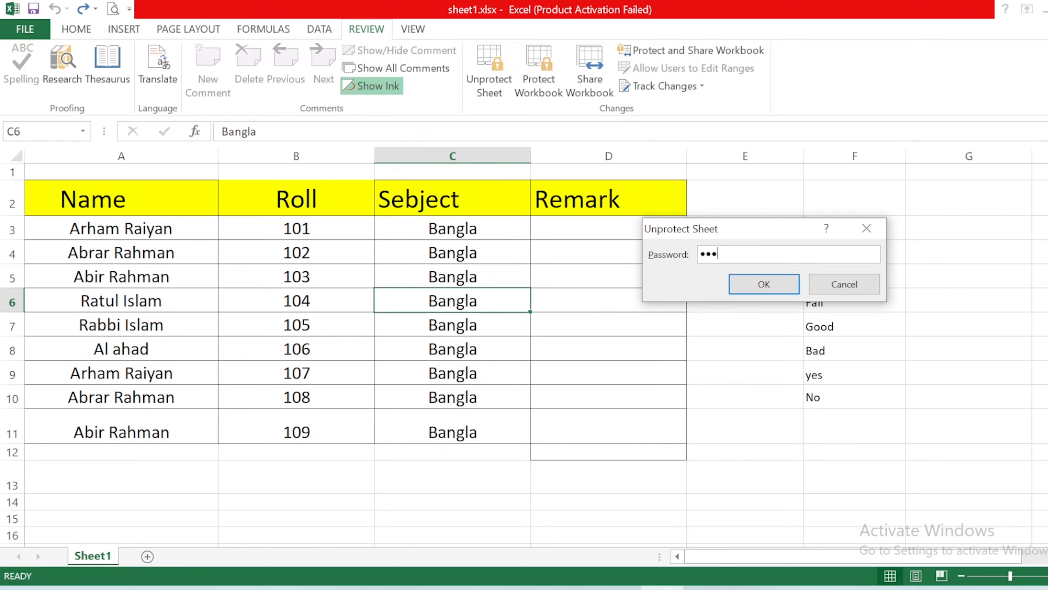
click(780, 284)
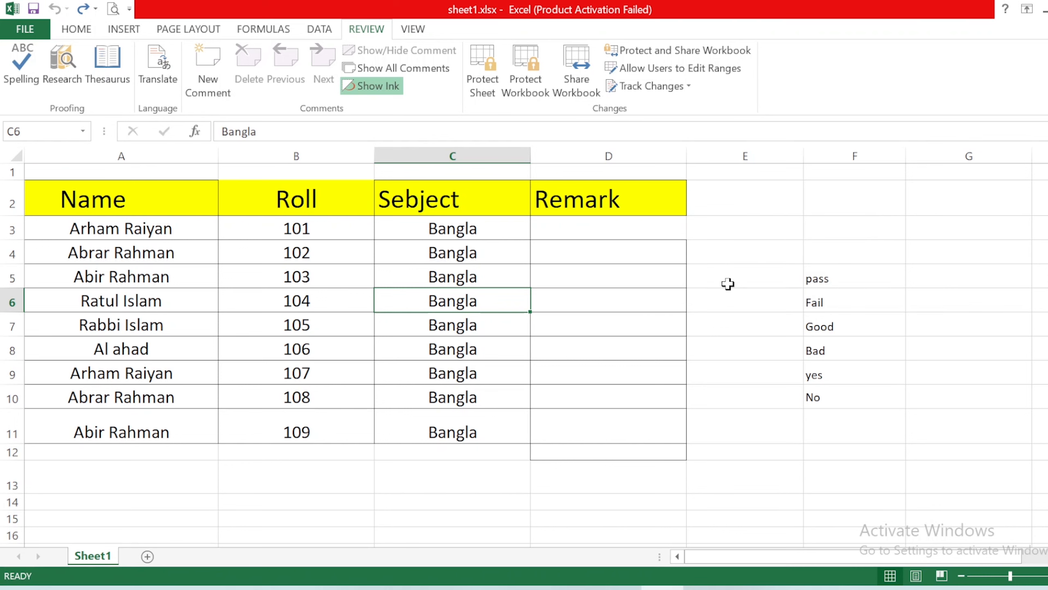
Step: Test editing in cell B5 by adding "aaa" before its roll number and removing it again
click(417, 322)
click(294, 273)
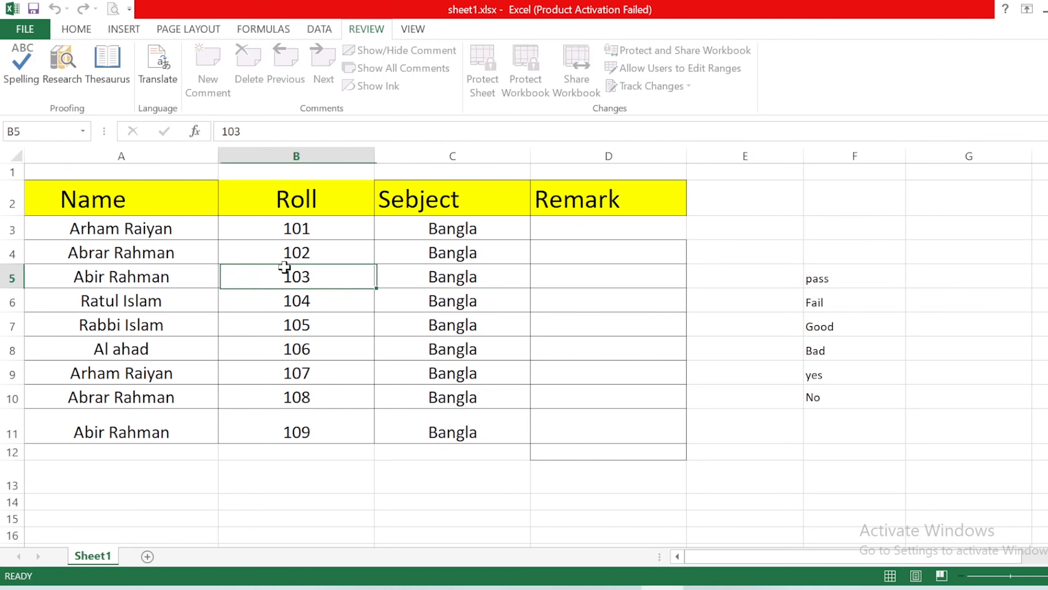
double_click(269, 276)
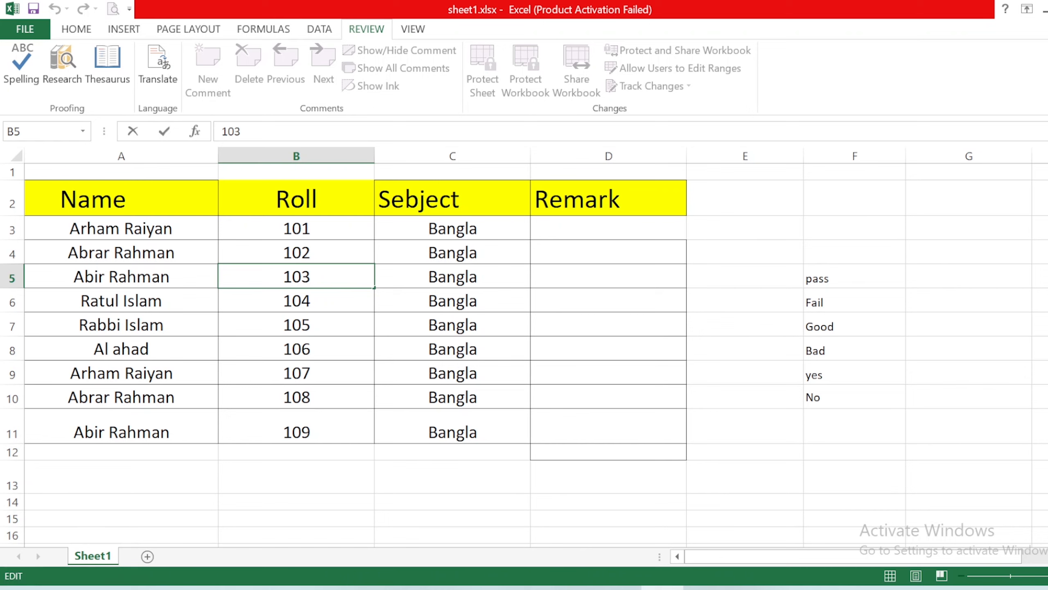
text(aaa)
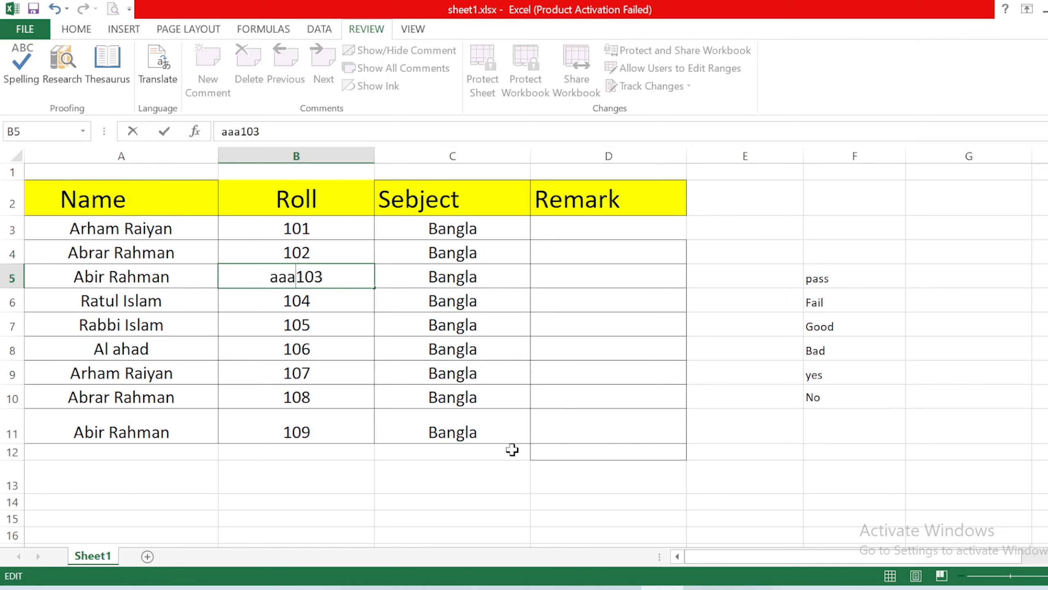
key(BackSpace)
key(BackSpace)
key(BackSpace)
click(379, 316)
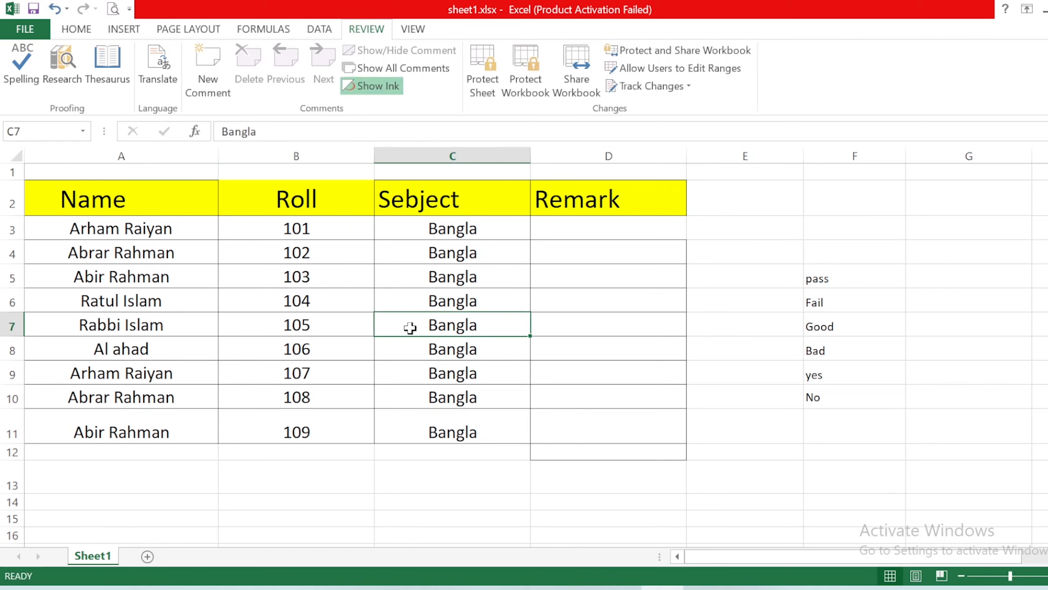